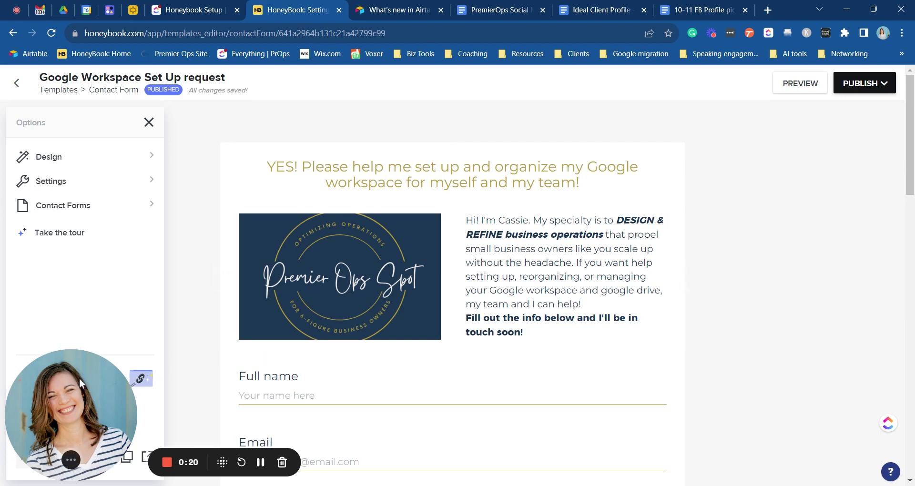
{"action": "left_click_drag", "start_coordinate": [79, 378], "coordinate": [79, 251]}
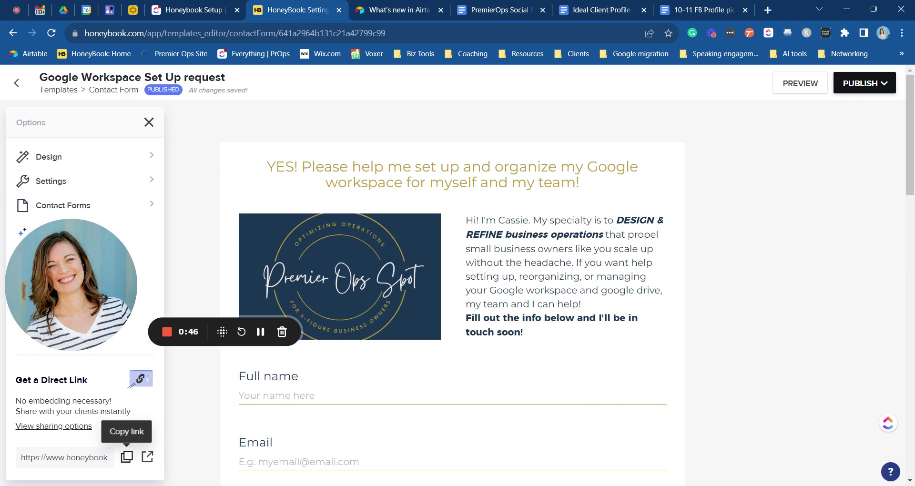
{"action": "left_click_drag", "start_coordinate": [82, 305], "coordinate": [85, 402]}
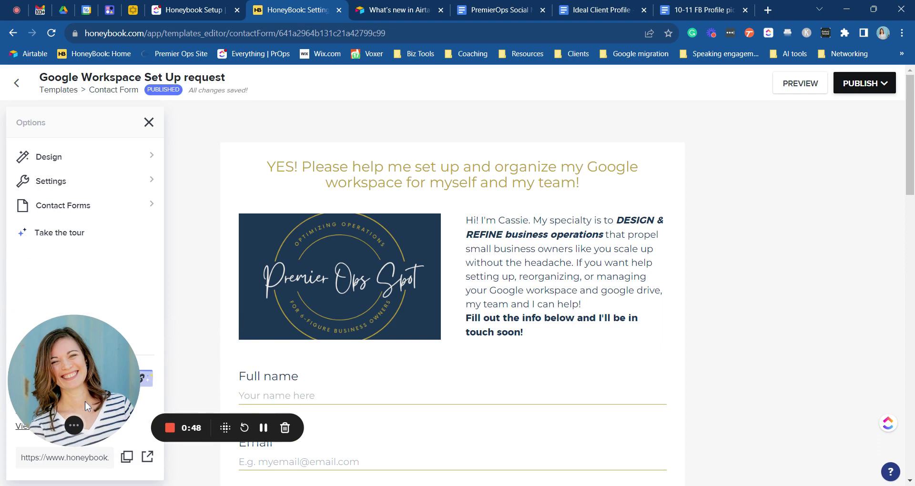
{"action": "mouse_move", "coordinate": [618, 160]}
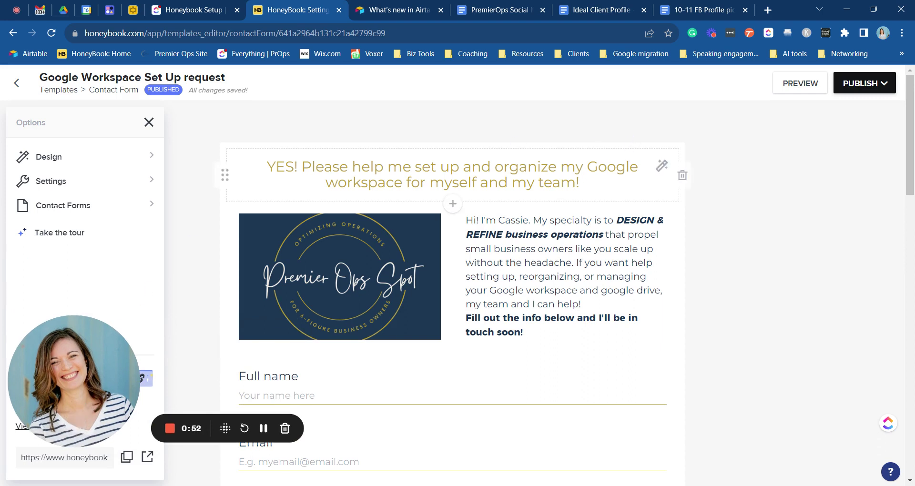
- Copy the direct link and the website embed code of the Google Workspace Set Up request contact form
{"action": "left_click", "coordinate": [122, 460]}
{"action": "left_click", "coordinate": [862, 88]}
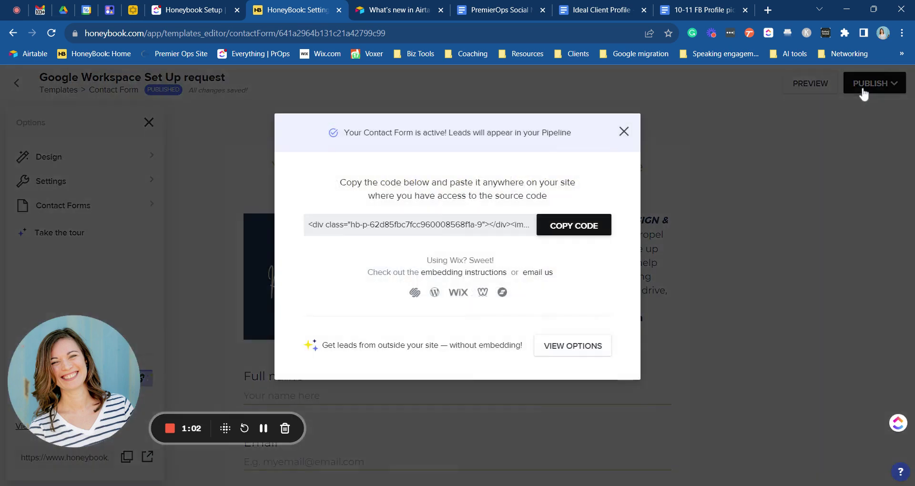
{"action": "left_click", "coordinate": [574, 228]}
{"action": "left_click", "coordinate": [624, 132]}
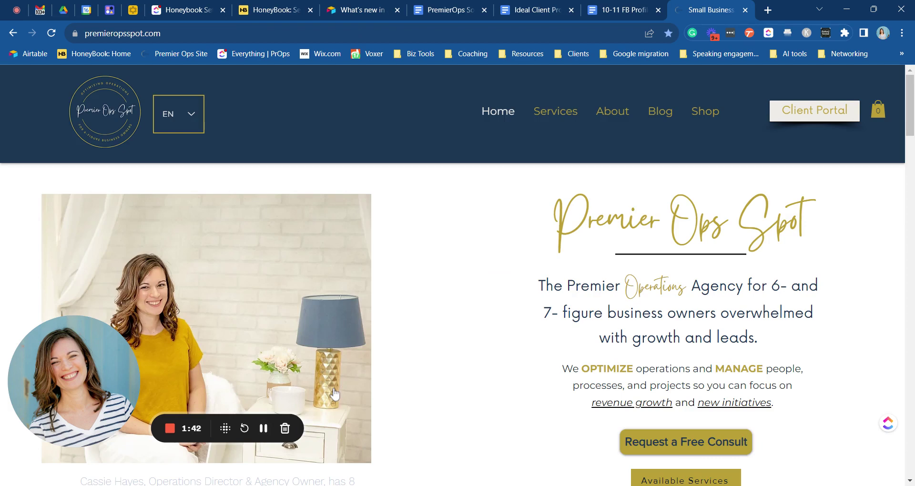
- Open the Honeybook Services page of the Premier Ops Spot website and dismiss the free guide pop-up
{"action": "mouse_move", "coordinate": [547, 113]}
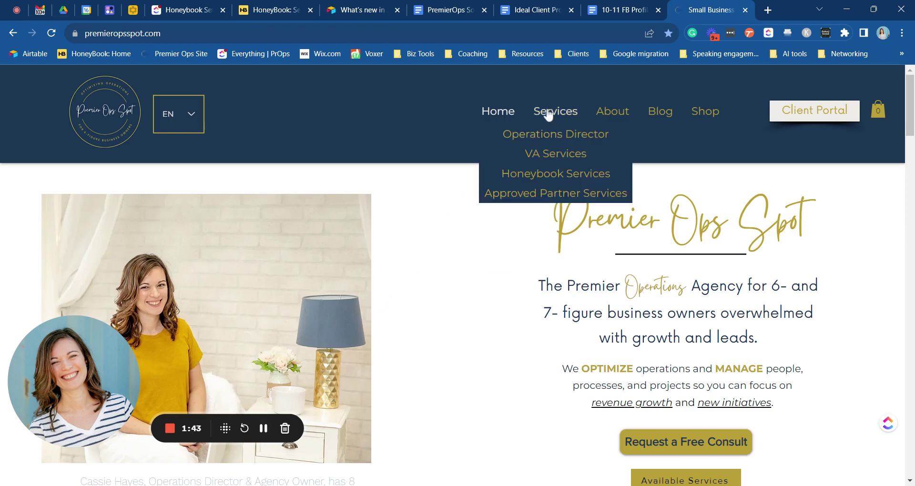
{"action": "left_click", "coordinate": [566, 175]}
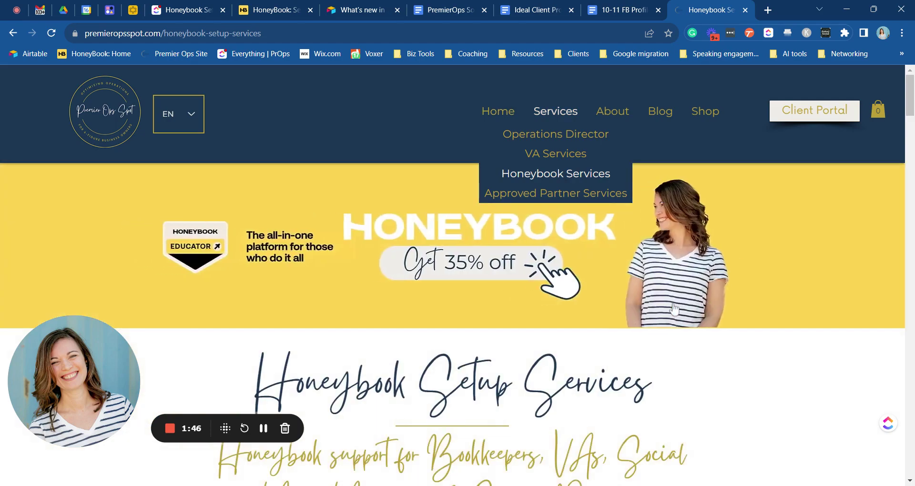
{"action": "scroll", "coordinate": [674, 309], "scroll_direction": "down", "scroll_amount": 10}
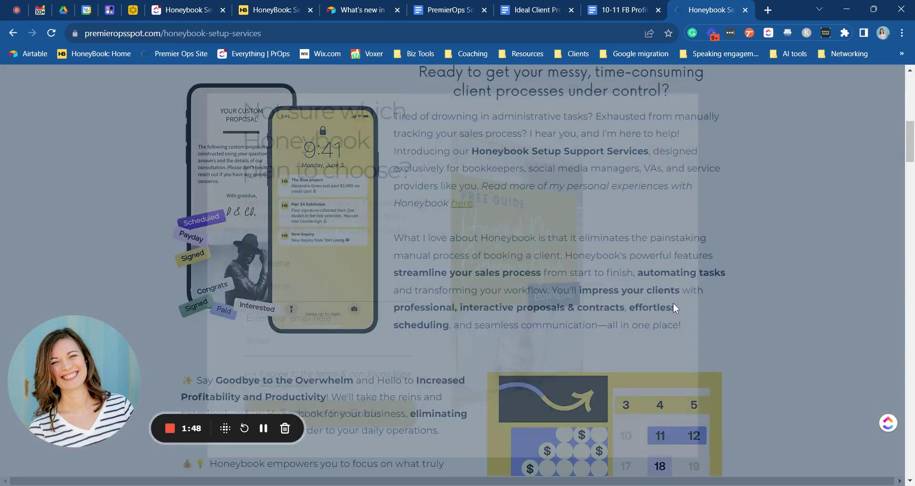
{"action": "left_click", "coordinate": [736, 136]}
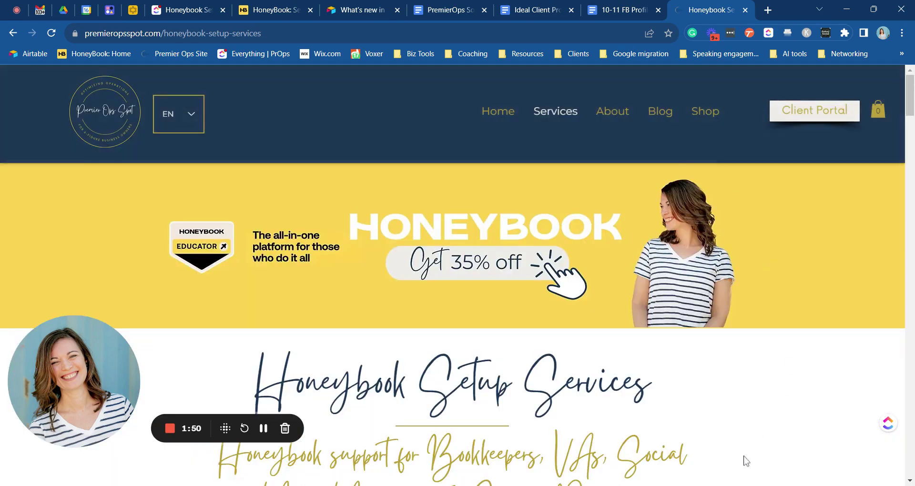
- Examine the embedded Request a Honeybook Setup form on the services page, from its introduction down to the Send button
{"action": "scroll", "coordinate": [746, 461], "scroll_direction": "down", "scroll_amount": 15}
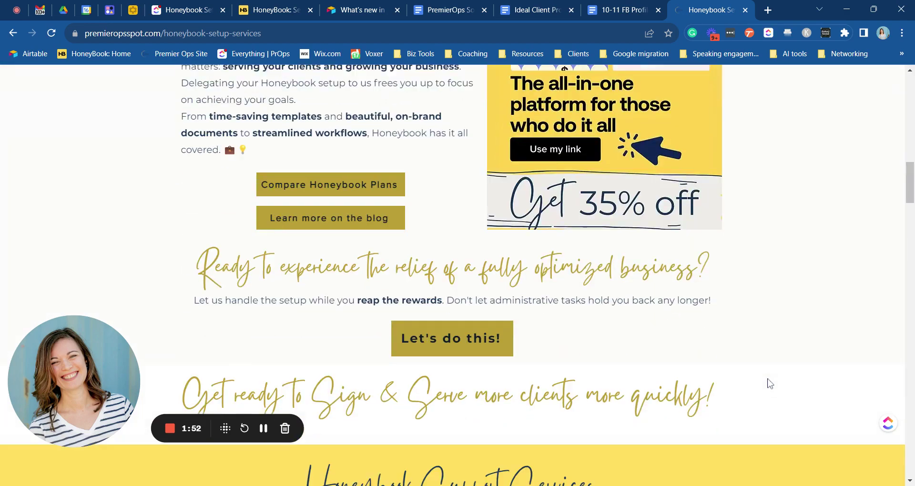
{"action": "scroll", "coordinate": [770, 383], "scroll_direction": "down", "scroll_amount": 20}
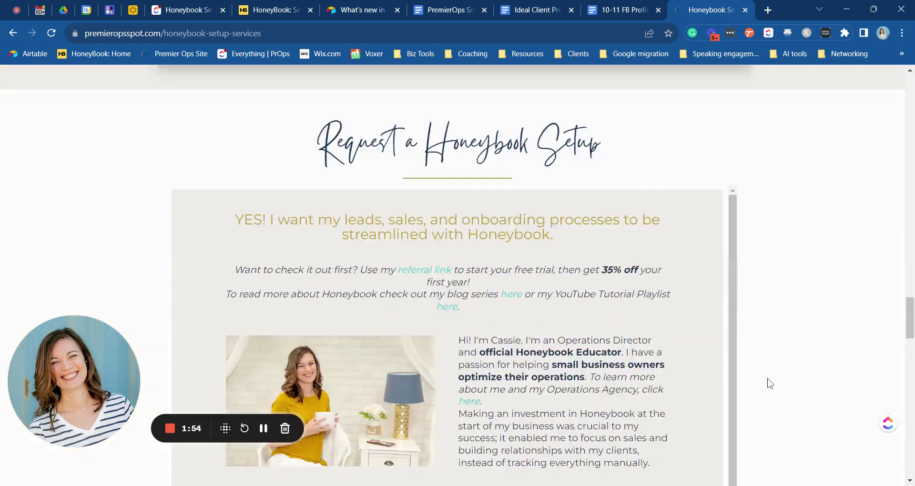
{"action": "scroll", "coordinate": [770, 383], "scroll_direction": "down", "scroll_amount": 3}
{"action": "scroll", "coordinate": [763, 310], "scroll_direction": "up", "scroll_amount": 1}
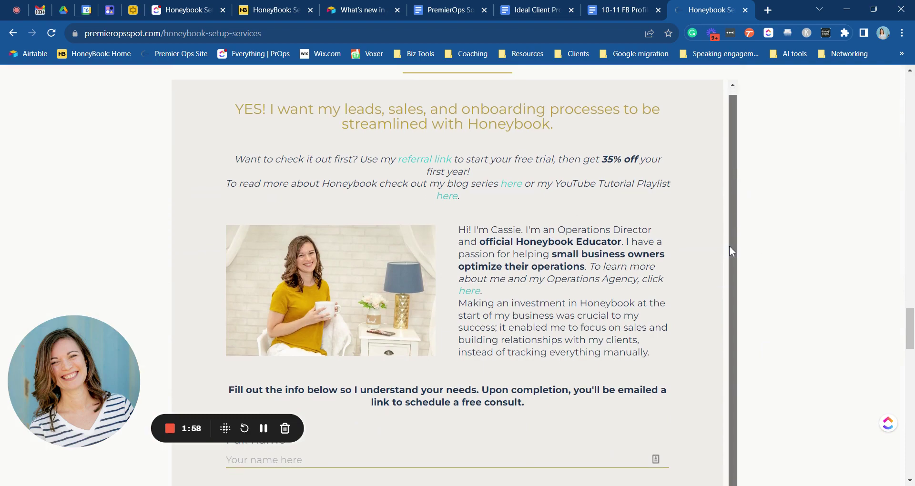
{"action": "scroll", "coordinate": [730, 245], "scroll_direction": "down", "scroll_amount": 3}
{"action": "scroll", "coordinate": [662, 298], "scroll_direction": "down", "scroll_amount": 20}
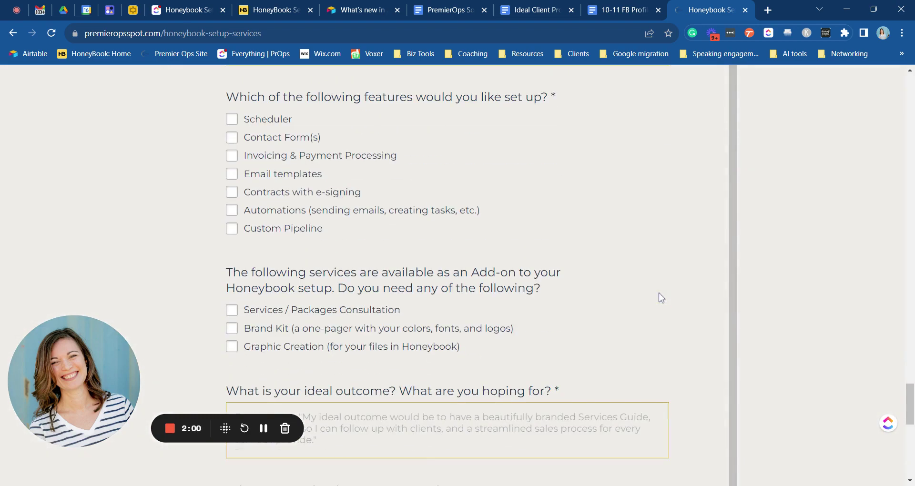
{"action": "scroll", "coordinate": [791, 292], "scroll_direction": "up", "scroll_amount": 10}
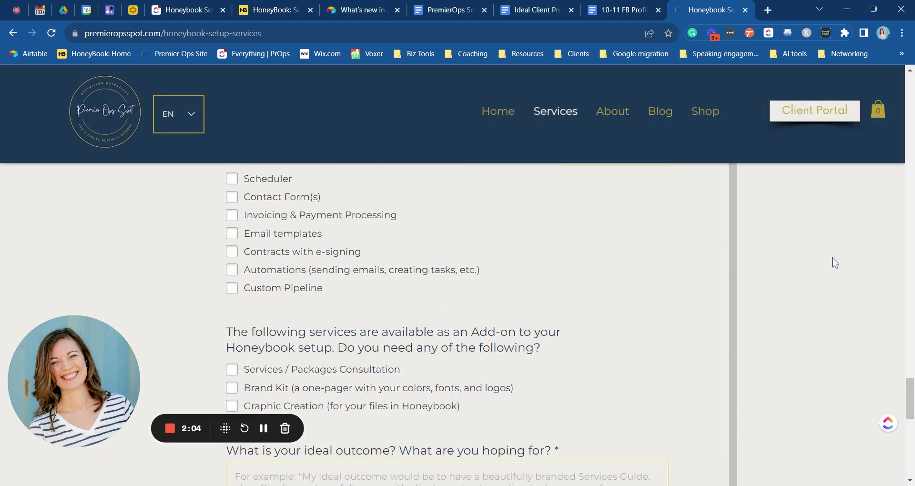
{"action": "scroll", "coordinate": [814, 286], "scroll_direction": "up", "scroll_amount": 12}
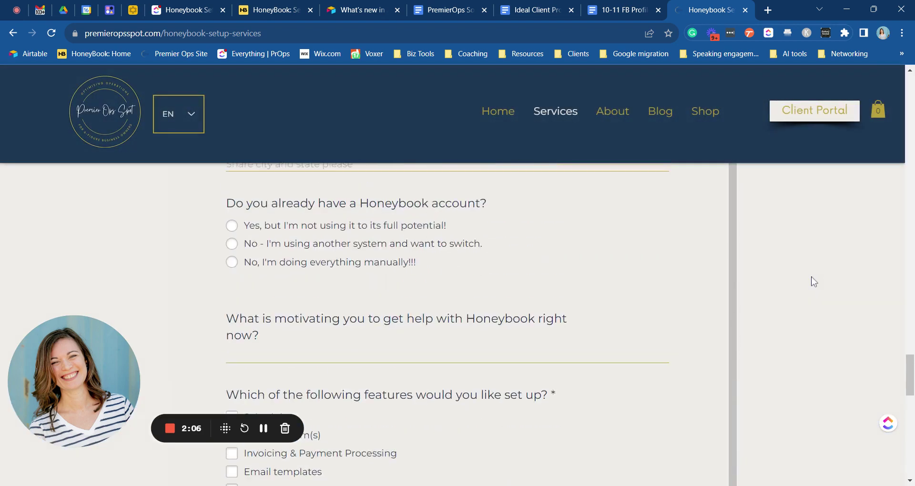
{"action": "scroll", "coordinate": [814, 282], "scroll_direction": "up", "scroll_amount": 5}
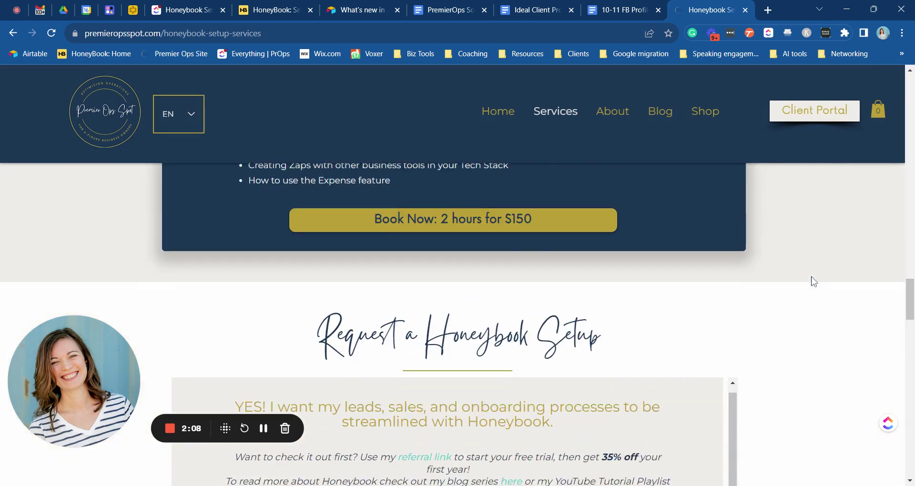
{"action": "scroll", "coordinate": [813, 282], "scroll_direction": "down", "scroll_amount": 6}
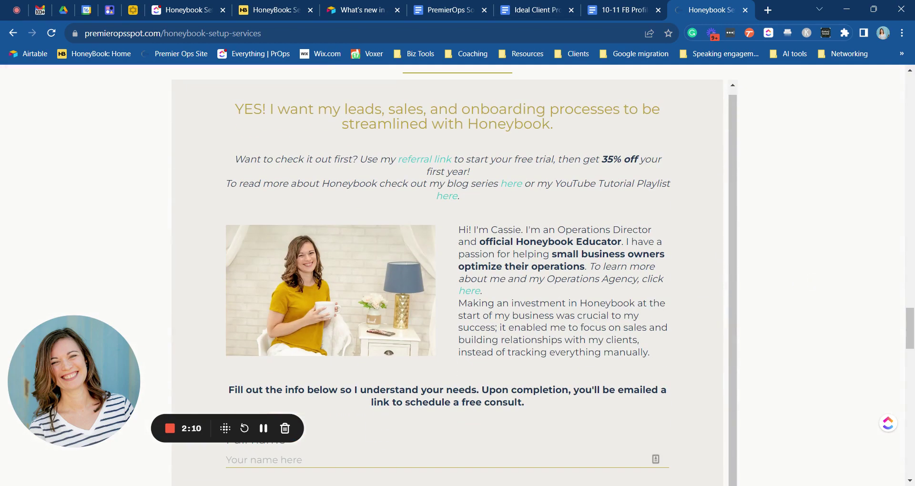
{"action": "scroll", "coordinate": [448, 274], "scroll_direction": "down", "scroll_amount": 20}
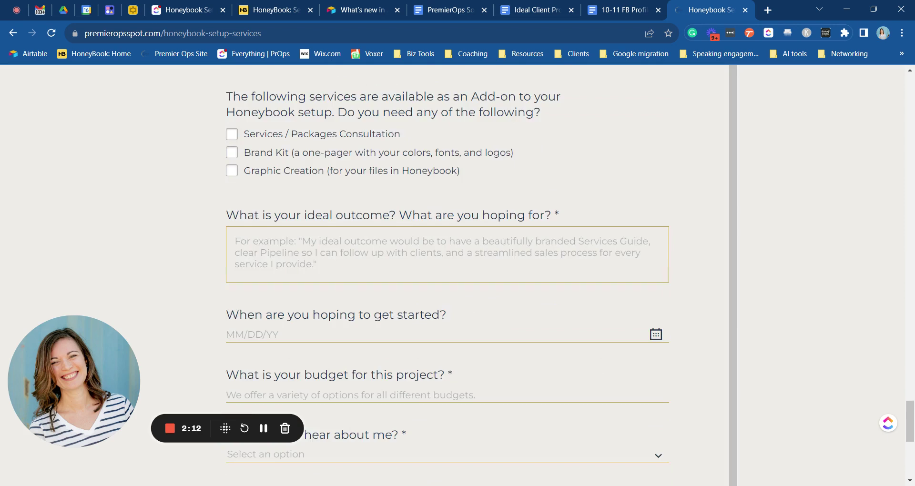
{"action": "scroll", "coordinate": [553, 317], "scroll_direction": "down", "scroll_amount": 7}
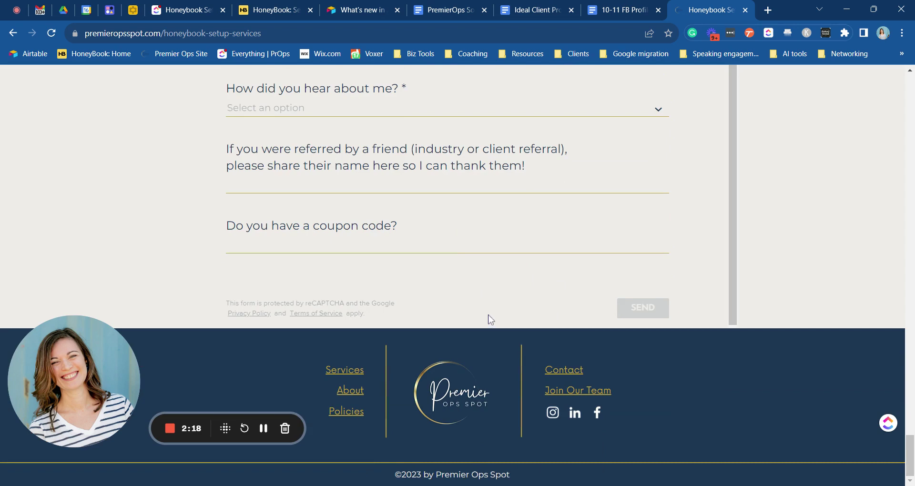
- Review the embedded setup form's questions again, including the contact fields, feature choices and referral questions, and how it sits within the page
{"action": "scroll", "coordinate": [789, 284], "scroll_direction": "up", "scroll_amount": 5}
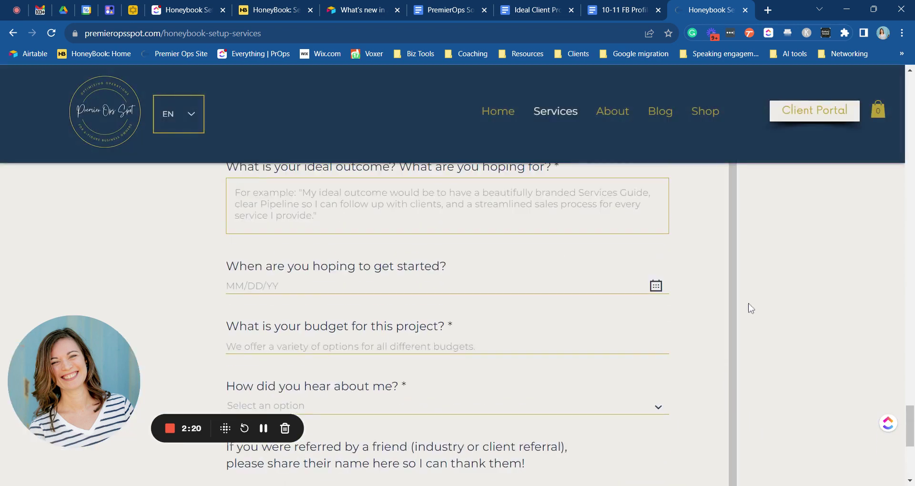
{"action": "scroll", "coordinate": [685, 341], "scroll_direction": "up", "scroll_amount": 5}
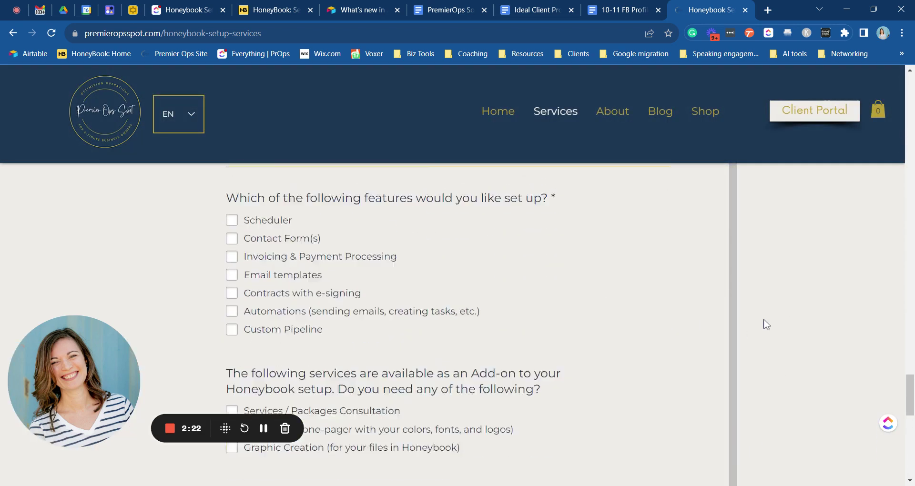
{"action": "scroll", "coordinate": [766, 325], "scroll_direction": "up", "scroll_amount": 10}
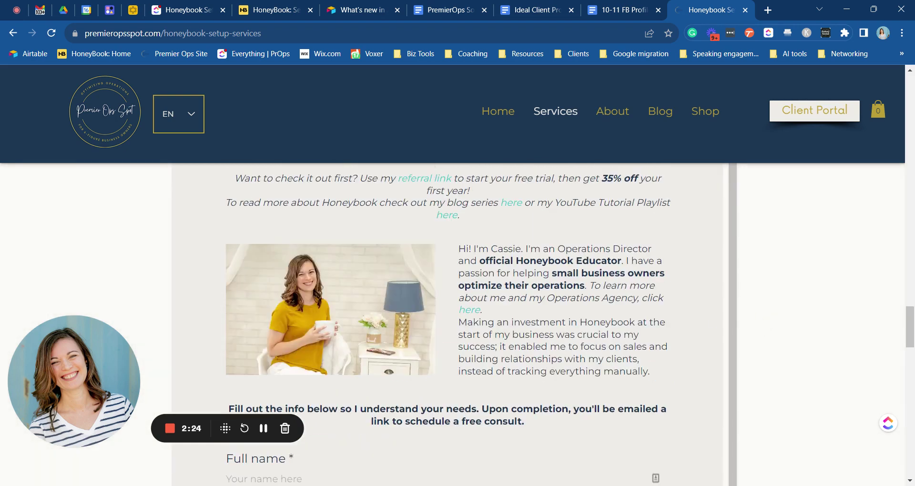
{"action": "scroll", "coordinate": [707, 374], "scroll_direction": "up", "scroll_amount": 5}
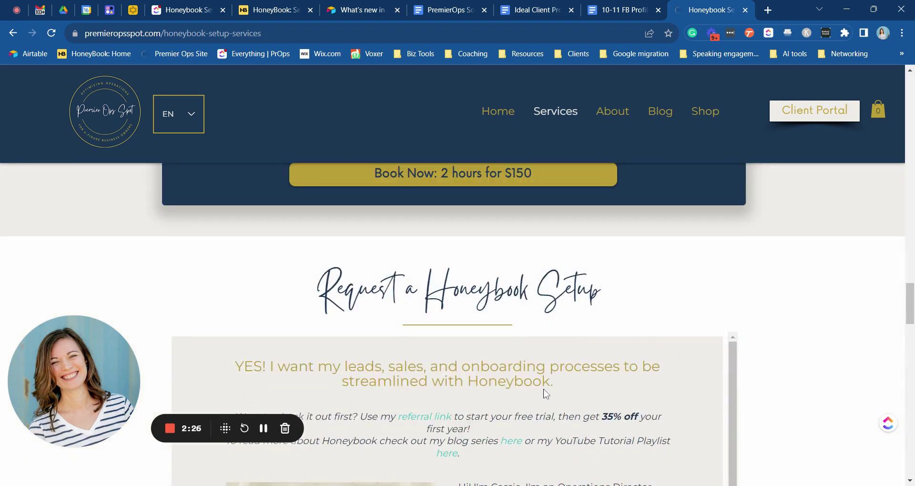
{"action": "scroll", "coordinate": [790, 366], "scroll_direction": "down", "scroll_amount": 3}
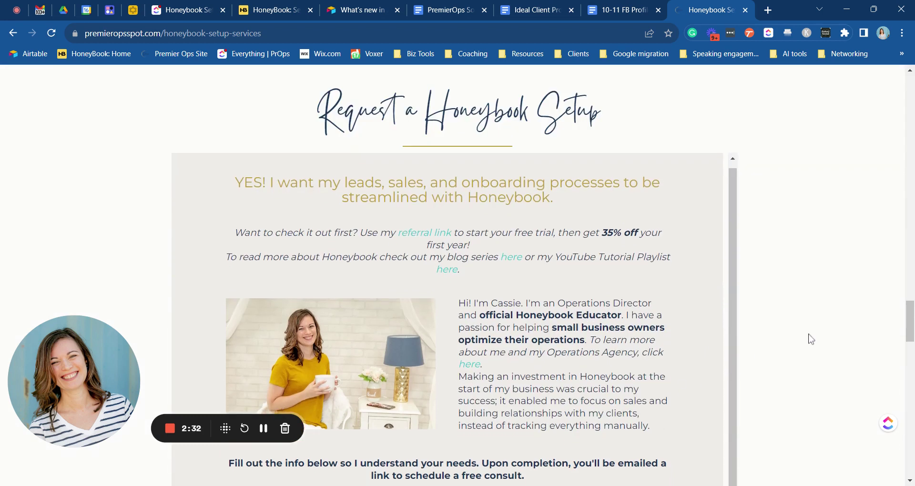
{"action": "scroll", "coordinate": [806, 338], "scroll_direction": "down", "scroll_amount": 2}
{"action": "scroll", "coordinate": [806, 338], "scroll_direction": "down", "scroll_amount": 4}
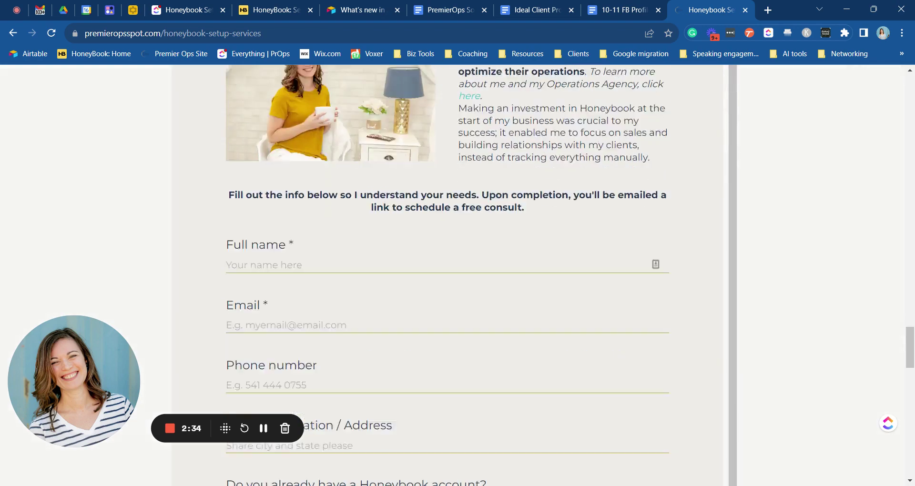
{"action": "scroll", "coordinate": [448, 277], "scroll_direction": "down", "scroll_amount": 20}
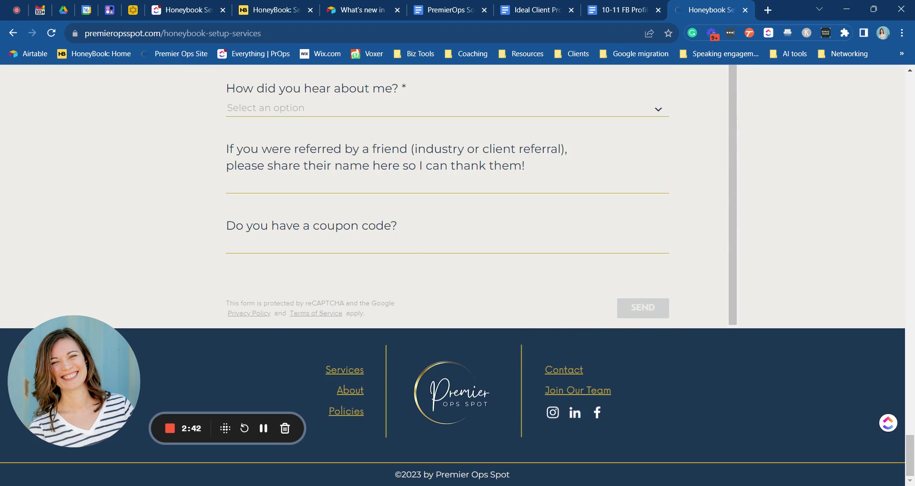
{"action": "scroll", "coordinate": [799, 235], "scroll_direction": "up", "scroll_amount": 10}
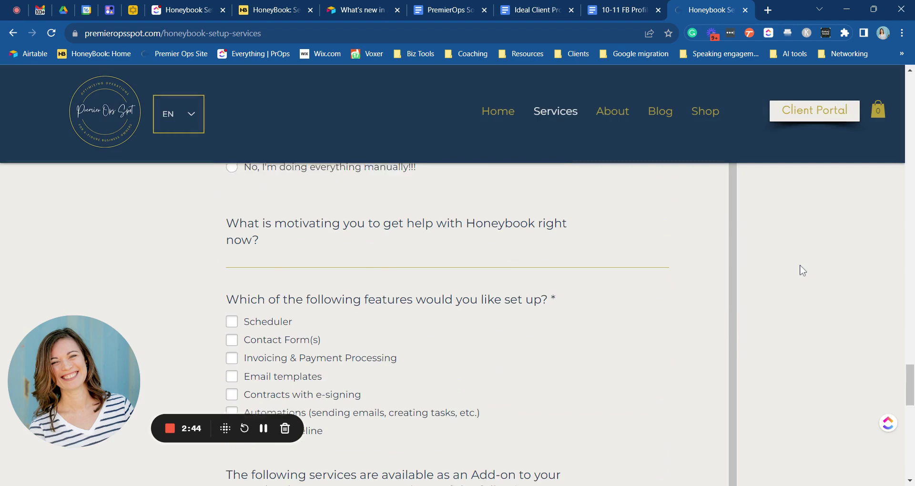
{"action": "scroll", "coordinate": [799, 267], "scroll_direction": "up", "scroll_amount": 10}
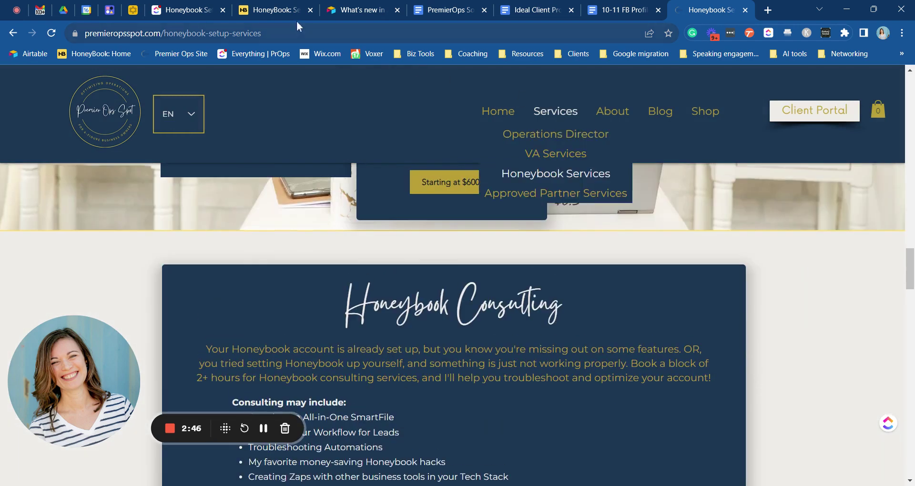
- Switch back to the Google Workspace Set Up request form in HoneyBook and open its publish options
{"action": "left_click", "coordinate": [296, 13]}
{"action": "left_click", "coordinate": [871, 85]}
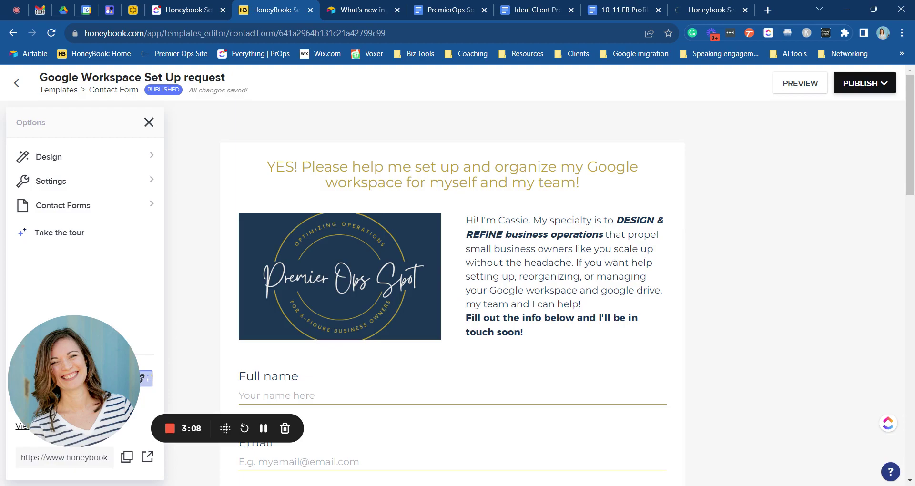
- Return to the Honeybook Services web page and review the support packages and Honeybook Consulting section above the embedded form
{"action": "left_click", "coordinate": [711, 10]}
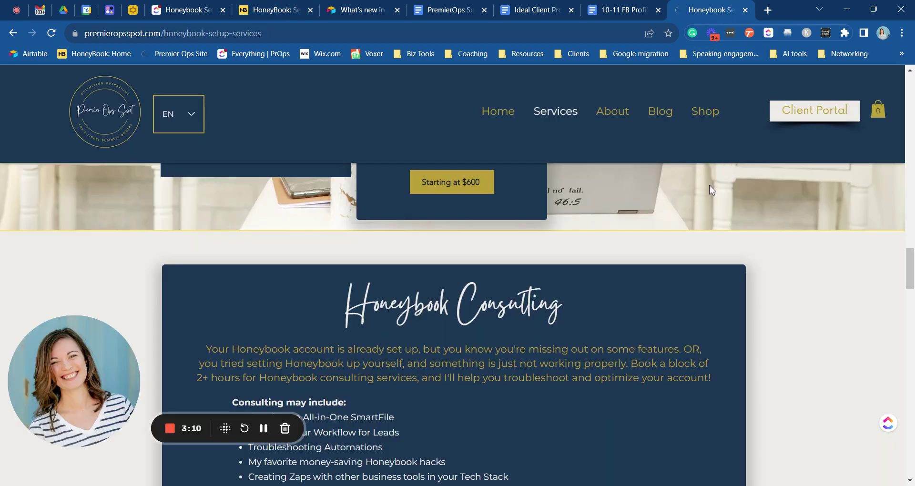
{"action": "scroll", "coordinate": [735, 229], "scroll_direction": "up", "scroll_amount": 2}
{"action": "scroll", "coordinate": [753, 267], "scroll_direction": "up", "scroll_amount": 15}
{"action": "scroll", "coordinate": [754, 267], "scroll_direction": "down", "scroll_amount": 12}
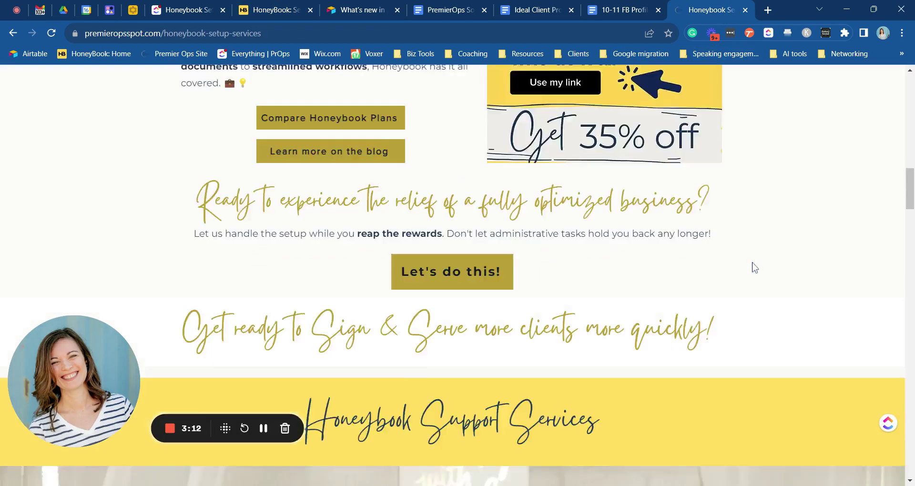
{"action": "scroll", "coordinate": [752, 262], "scroll_direction": "down", "scroll_amount": 10}
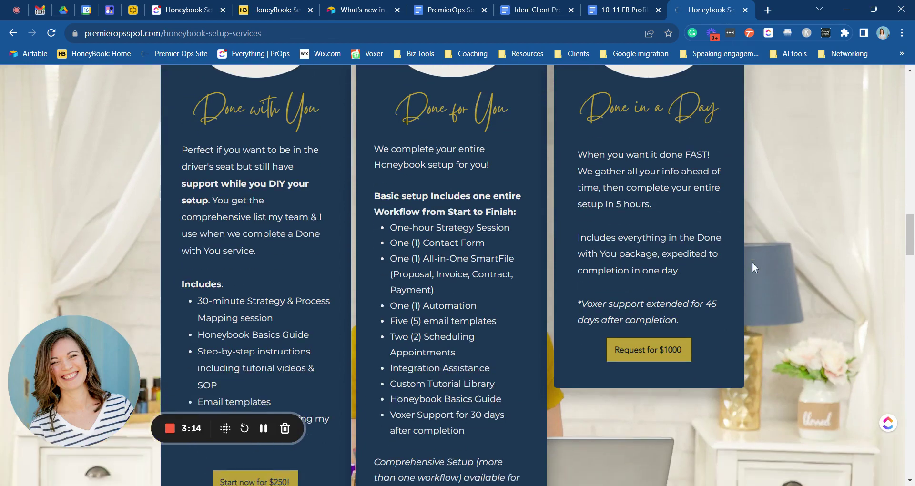
{"action": "scroll", "coordinate": [754, 267], "scroll_direction": "down", "scroll_amount": 5}
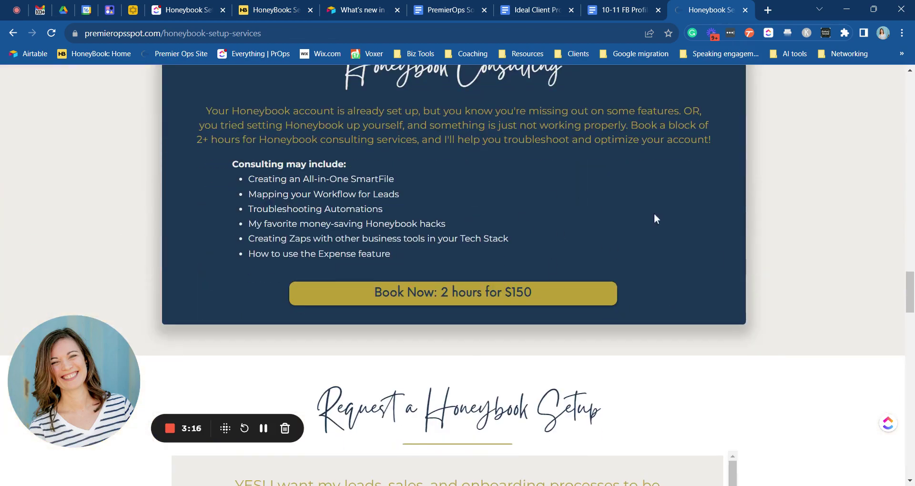